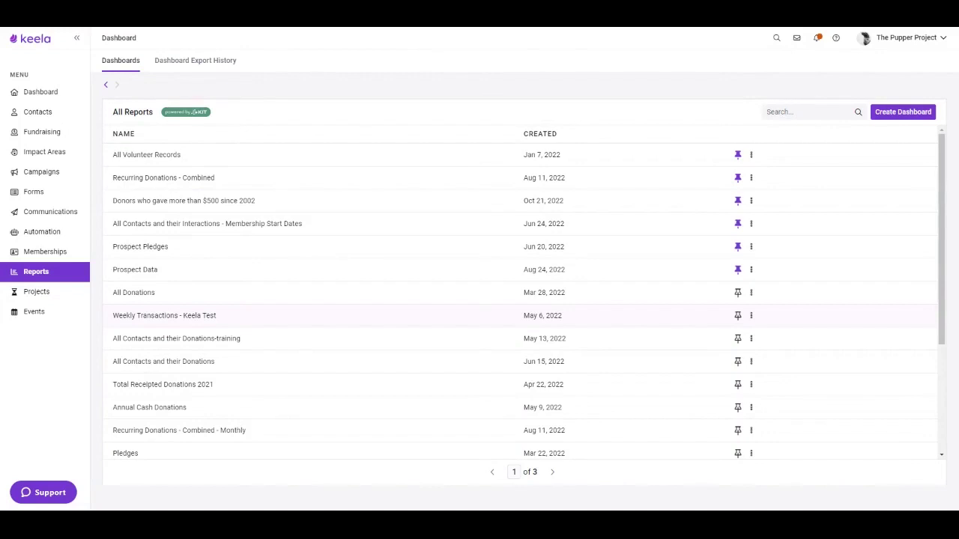
# Start a new dashboard and pick Active Recurring Donors as its One-Click report type
pyautogui.click(895, 114)
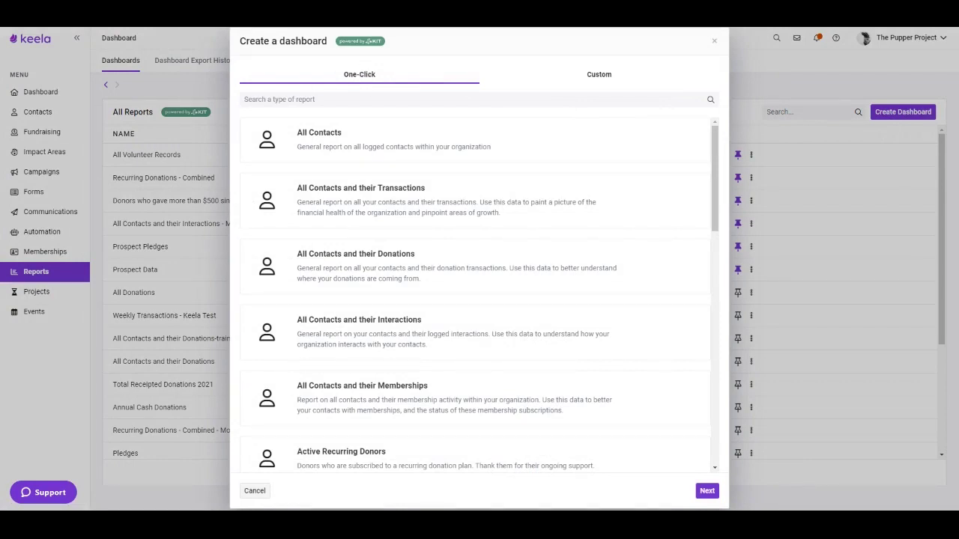
pyautogui.scroll(-2, 340, 277)
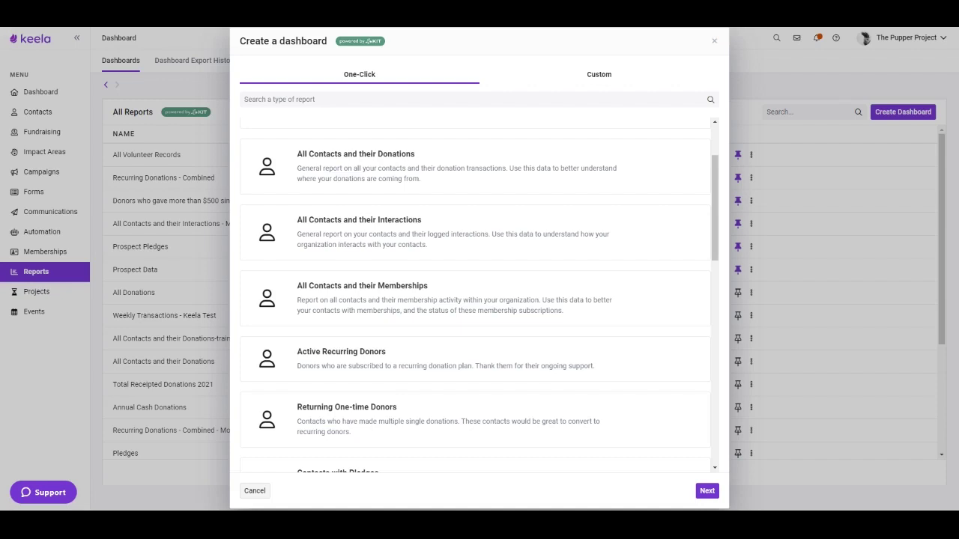
pyautogui.click(352, 372)
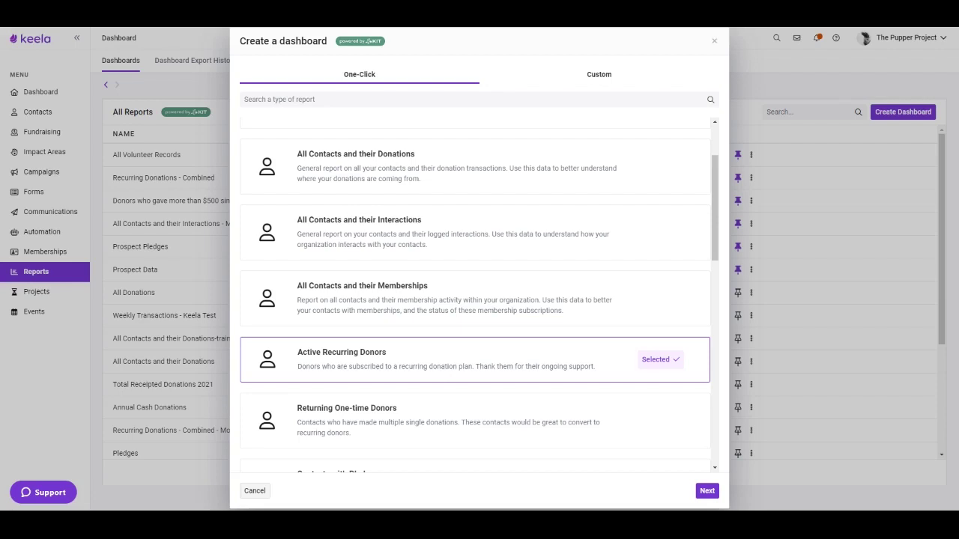
# Create the dashboard, loading lifetime donations for 7 contacts averaging $10,029.29
pyautogui.click(707, 490)
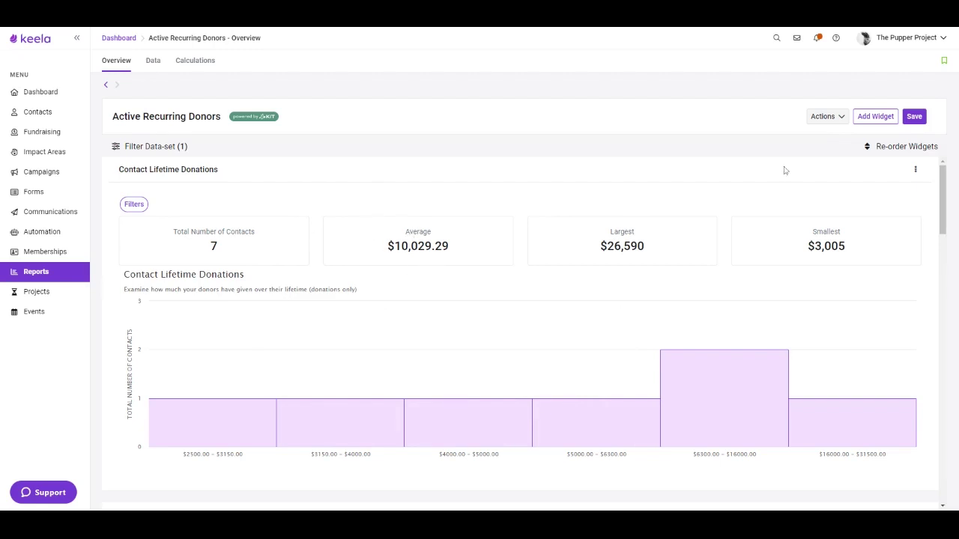
# Swap the Contact Lifetime Donations widget for Contact Countries, then list the 7 contacts under Data
pyautogui.click(914, 170)
pyautogui.click(862, 210)
pyautogui.click(542, 290)
pyautogui.click(865, 120)
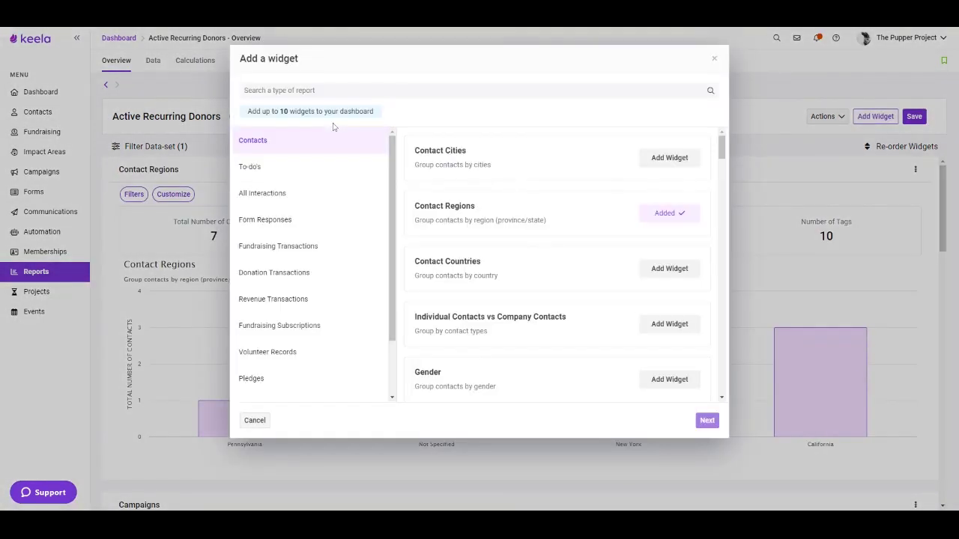
pyautogui.click(671, 269)
pyautogui.click(707, 420)
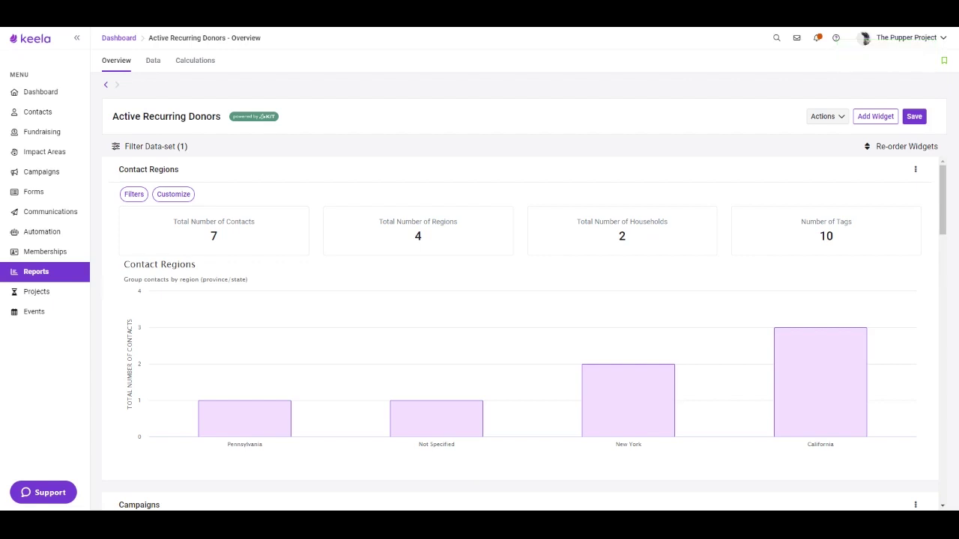
pyautogui.click(152, 64)
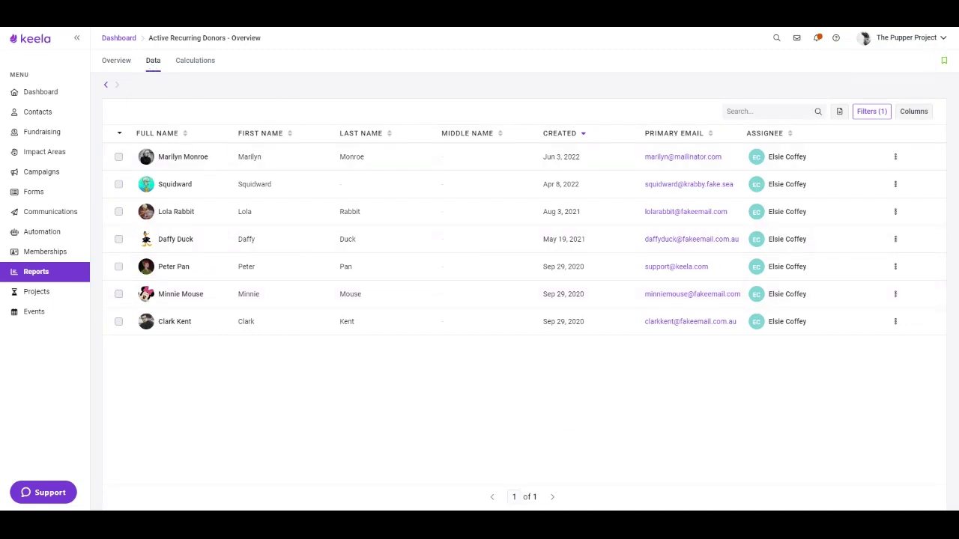
# Cancel the Add Calculation dialog and go back to the Overview showing 7 contacts in 4 regions
pyautogui.click(206, 67)
pyautogui.click(500, 383)
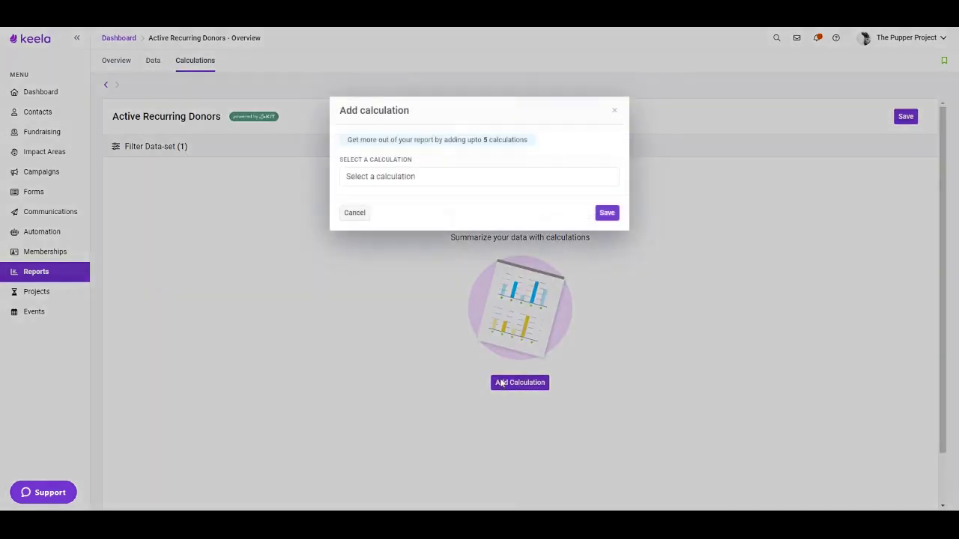
pyautogui.click(459, 176)
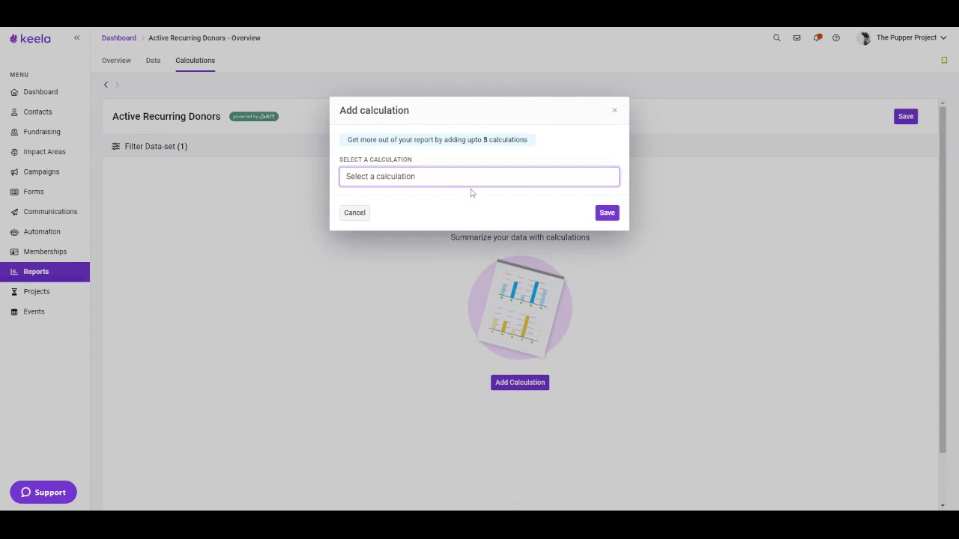
pyautogui.click(615, 111)
pyautogui.click(124, 64)
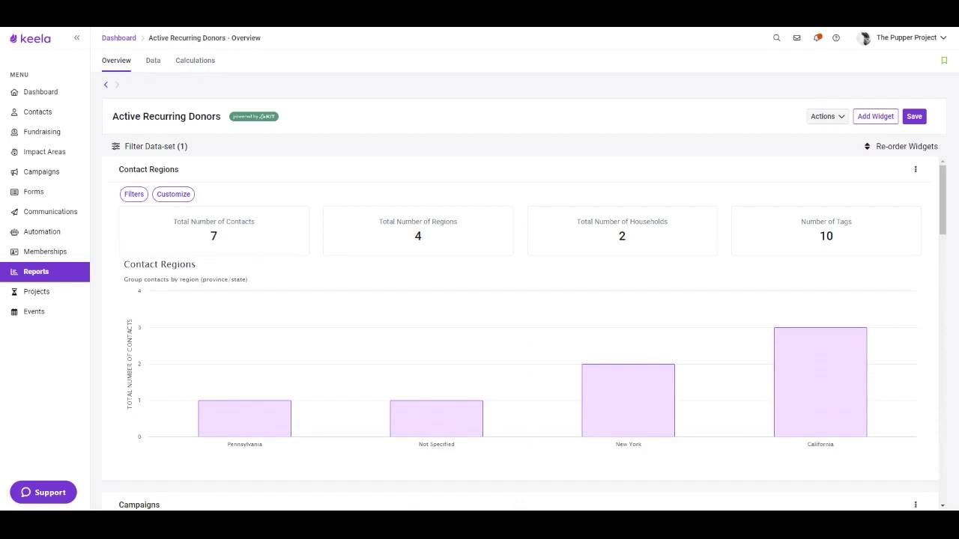
# Add a Donation Transactions 'Is Recurring' filter condition to the data-set, searching 'is rec'
pyautogui.click(146, 152)
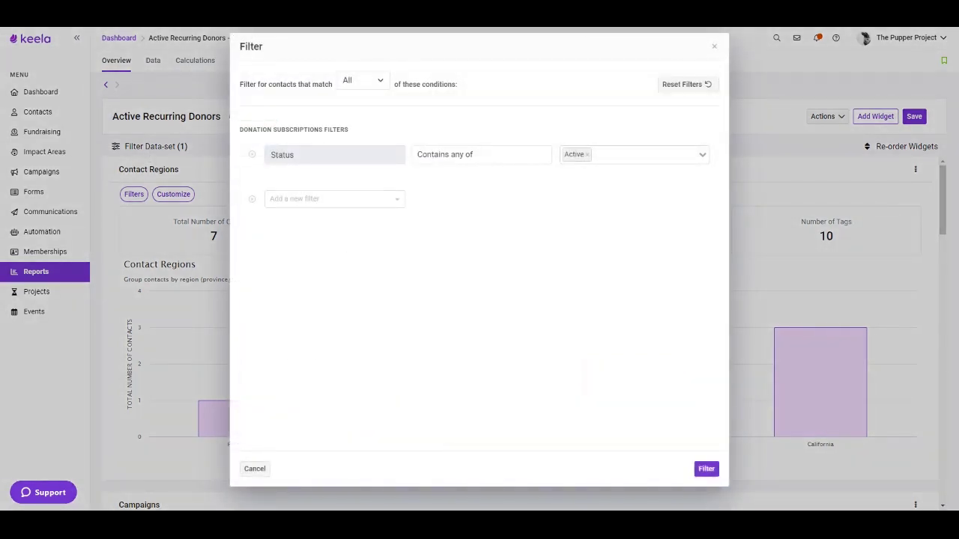
pyautogui.click(313, 204)
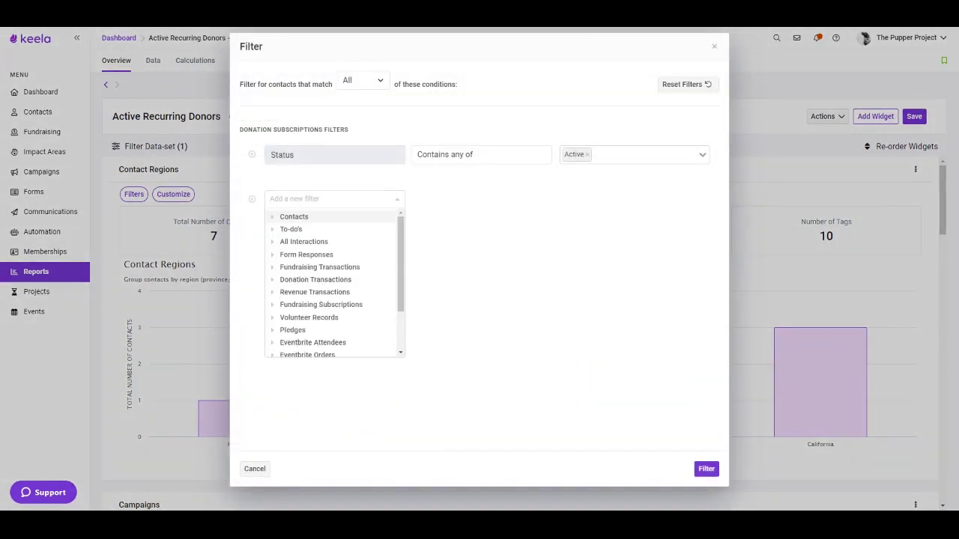
pyautogui.write('is')
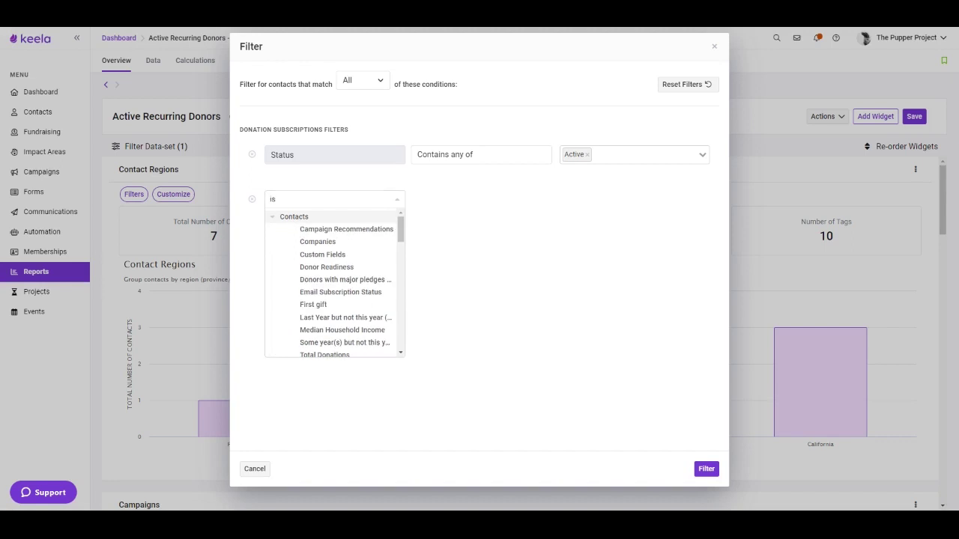
pyautogui.write(' rec')
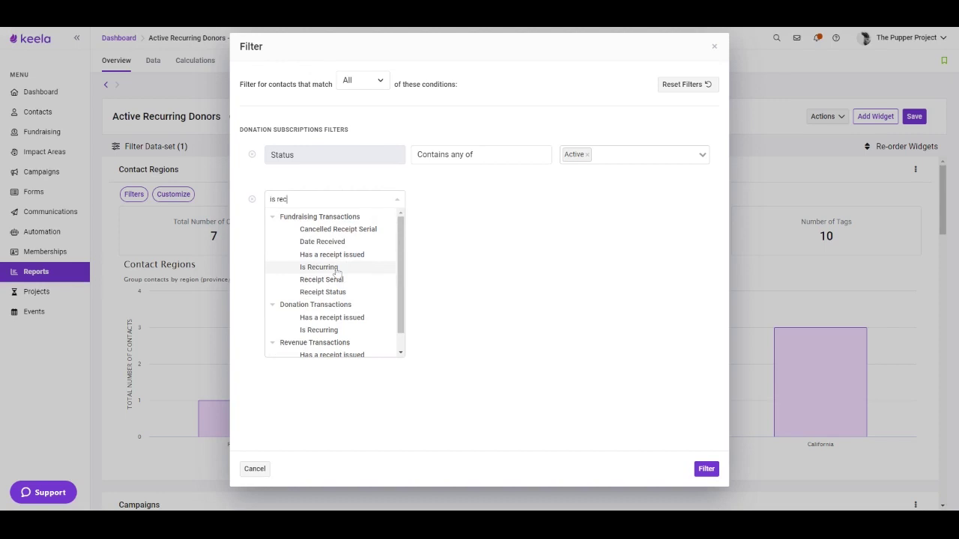
pyautogui.scroll(-1, 301, 311)
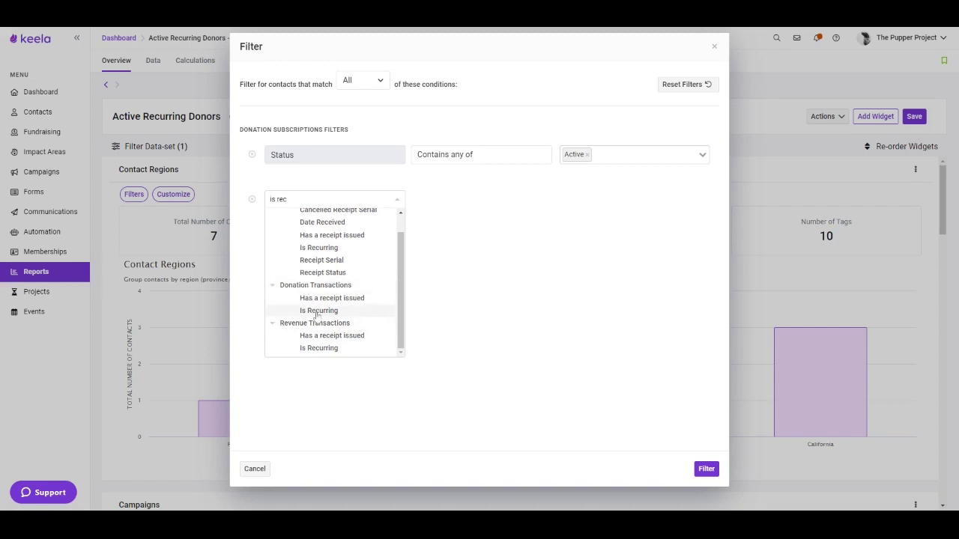
pyautogui.click(318, 310)
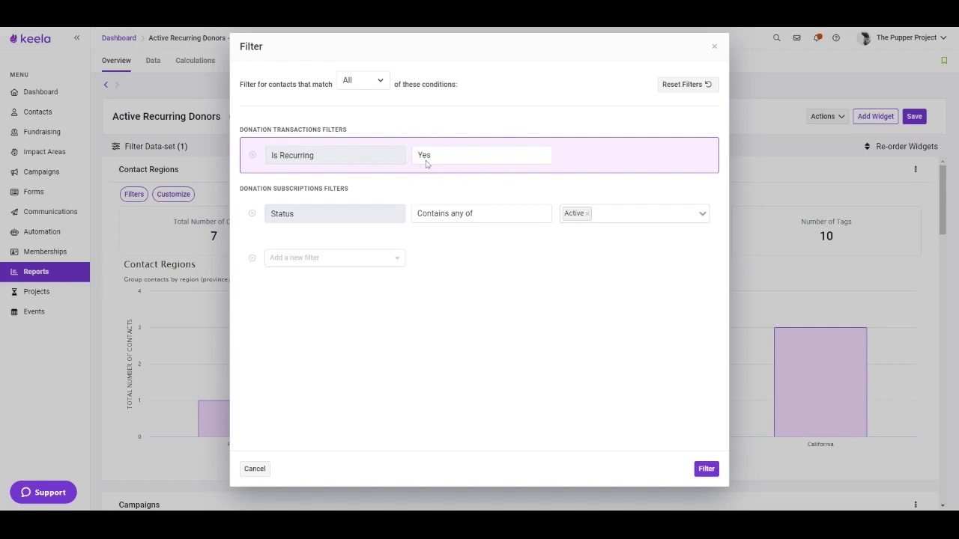
# Match contacts on Any condition and apply both filters, raising the count to 9 contacts
pyautogui.click(367, 78)
pyautogui.click(361, 107)
pyautogui.click(706, 469)
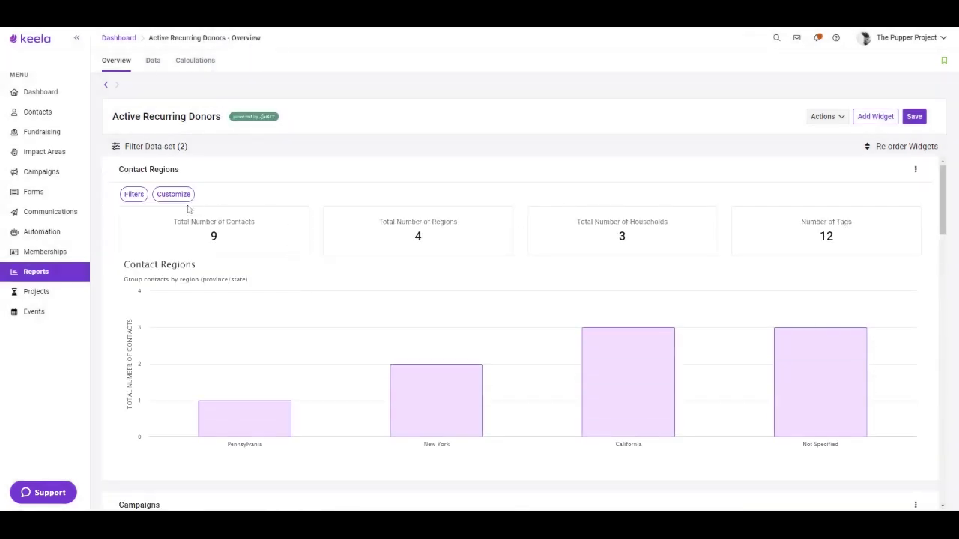
pyautogui.click(154, 64)
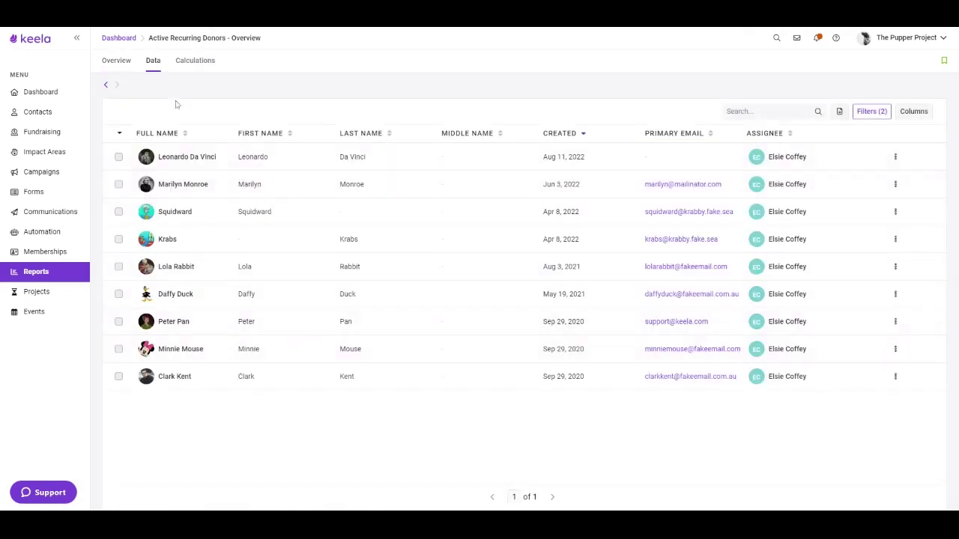
pyautogui.click(117, 65)
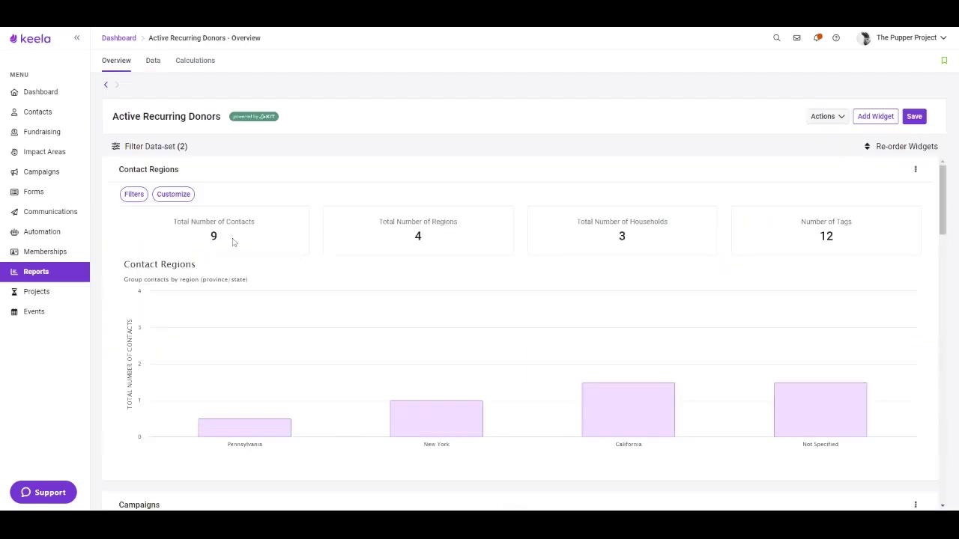
# Save the report as 'Active Recurring Donors' and bring up its Actions dropdown
pyautogui.click(913, 116)
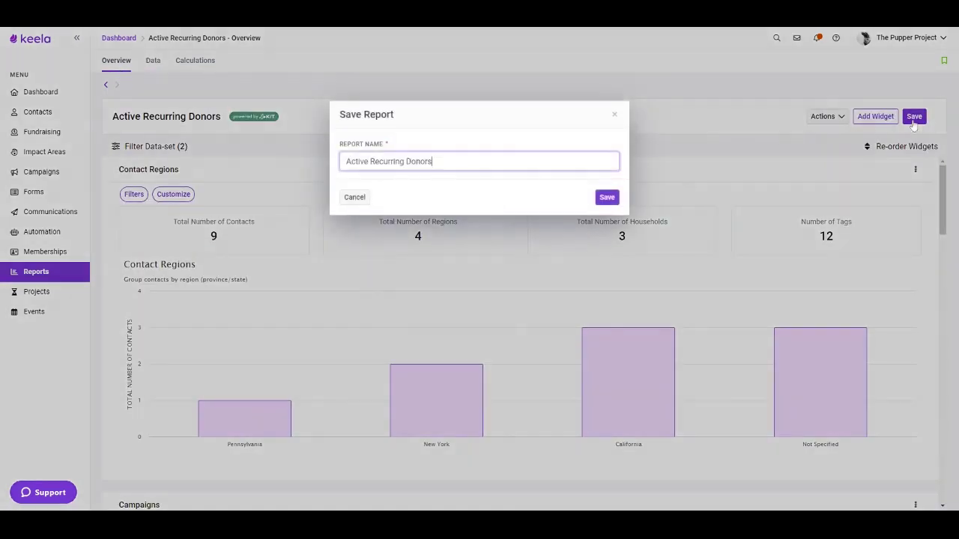
pyautogui.click(604, 200)
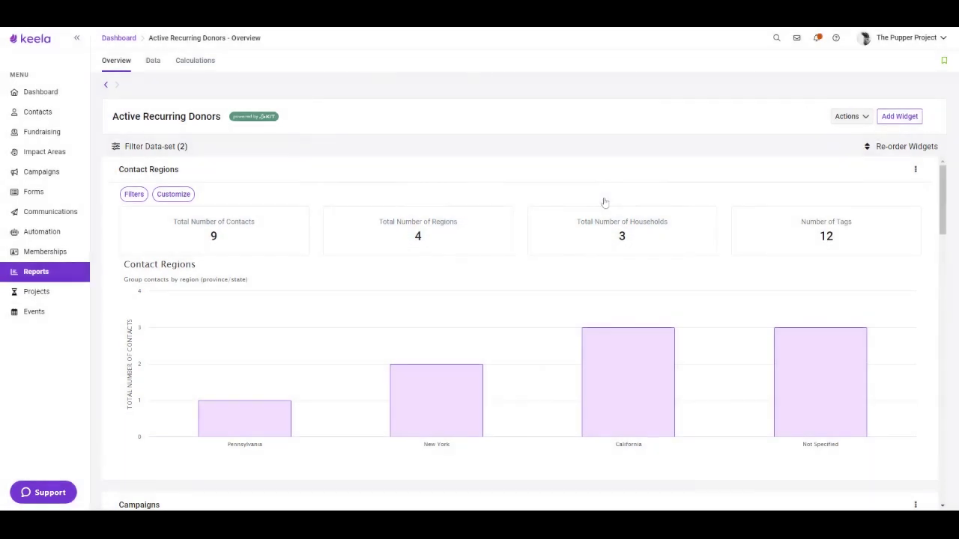
pyautogui.click(854, 117)
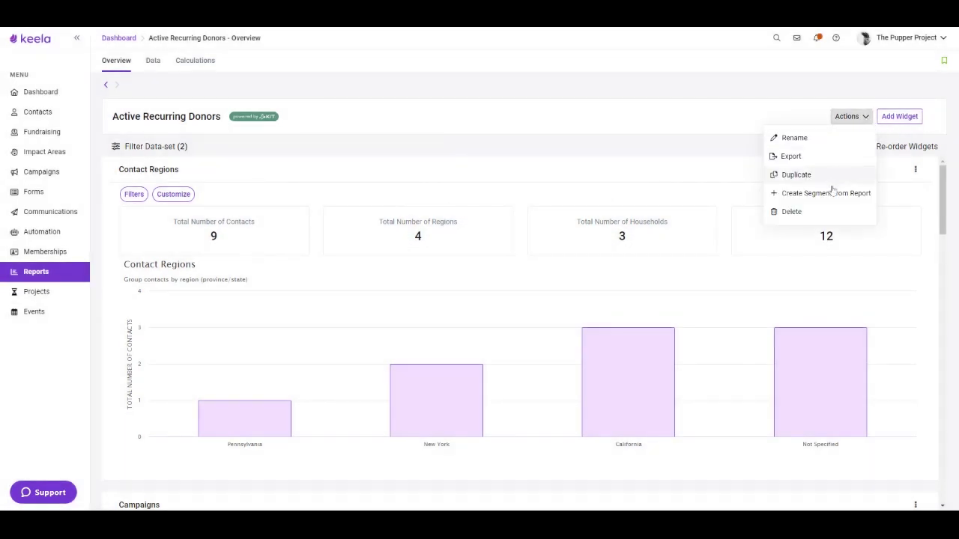